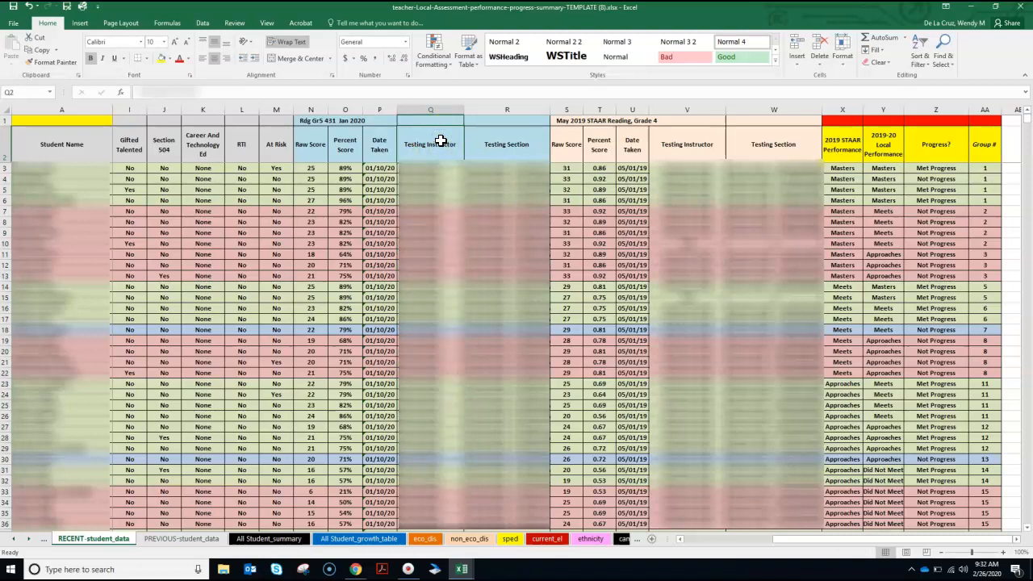
# - Copy the testing instructor name from Q3 of RECENT-student_data into the name cell H1 of the teacher sheet
pyautogui.click(423, 150)
pyautogui.click(419, 166)
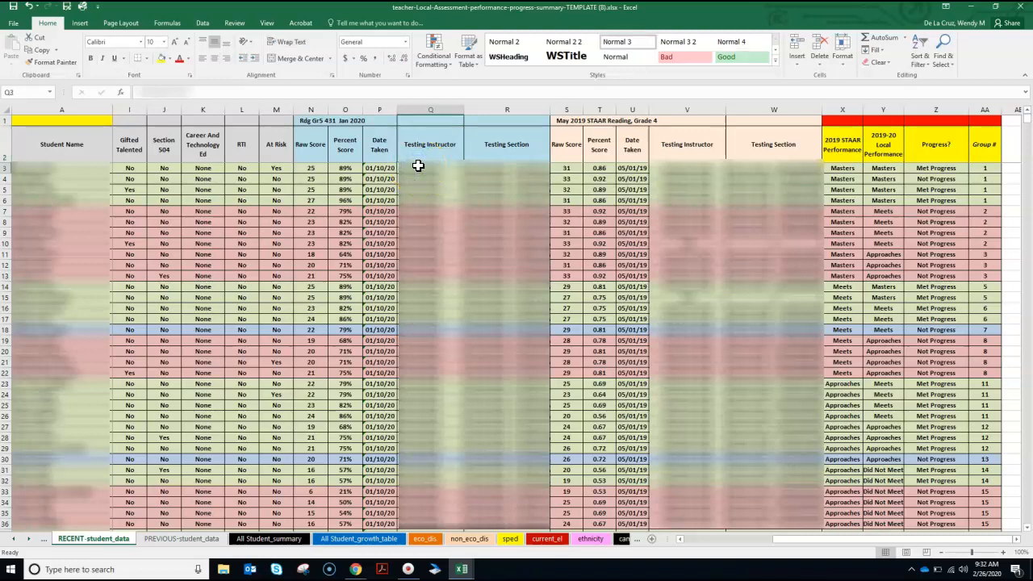
pyautogui.hotkey('ctrl', 'c')
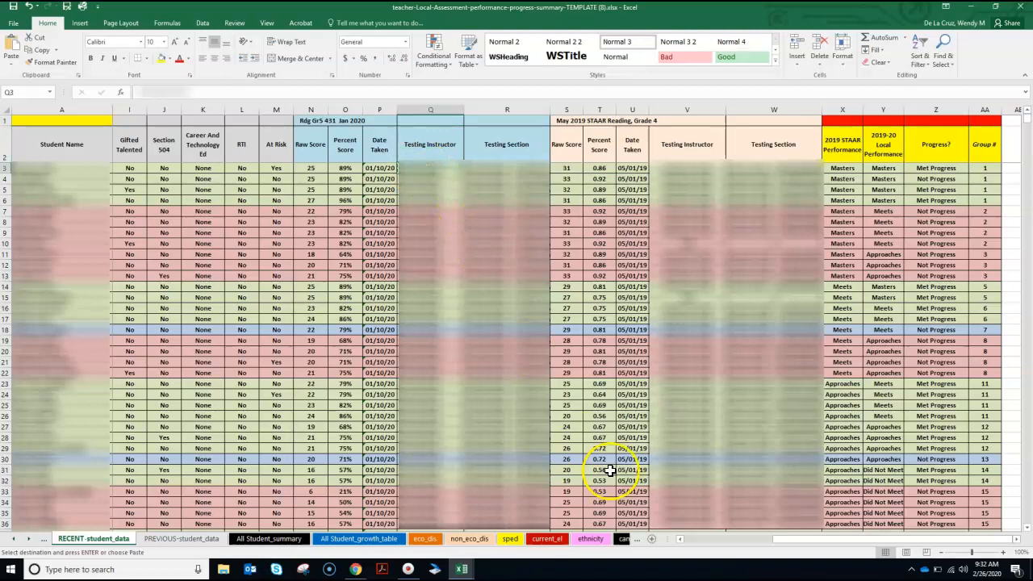
pyautogui.click(628, 539)
pyautogui.click(627, 539)
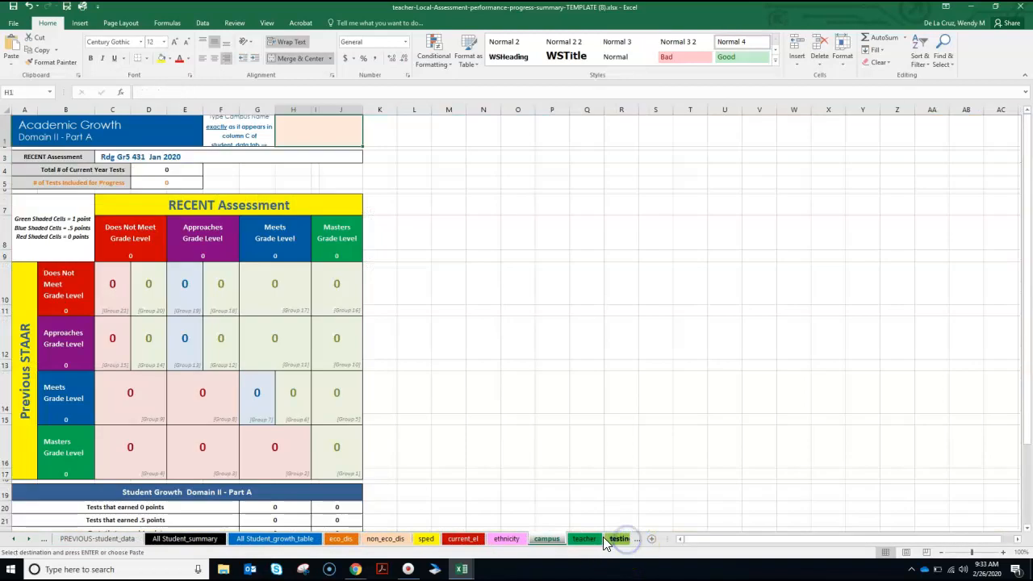
pyautogui.click(322, 136)
pyautogui.hotkey('ctrl', 'v')
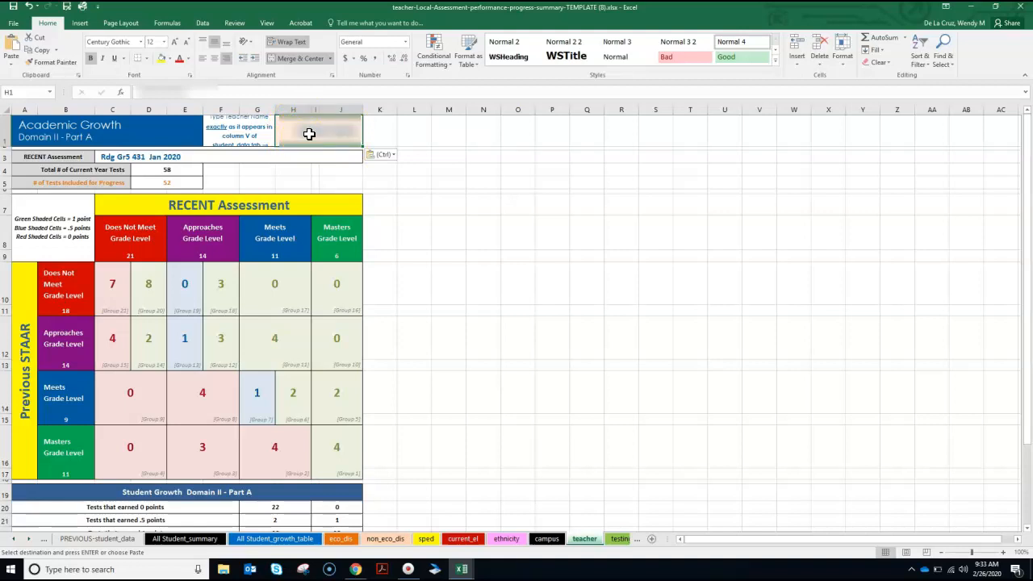
# - Compare the teacher sheet's academic growth table with the All Student_growth_table sheet
pyautogui.click(421, 182)
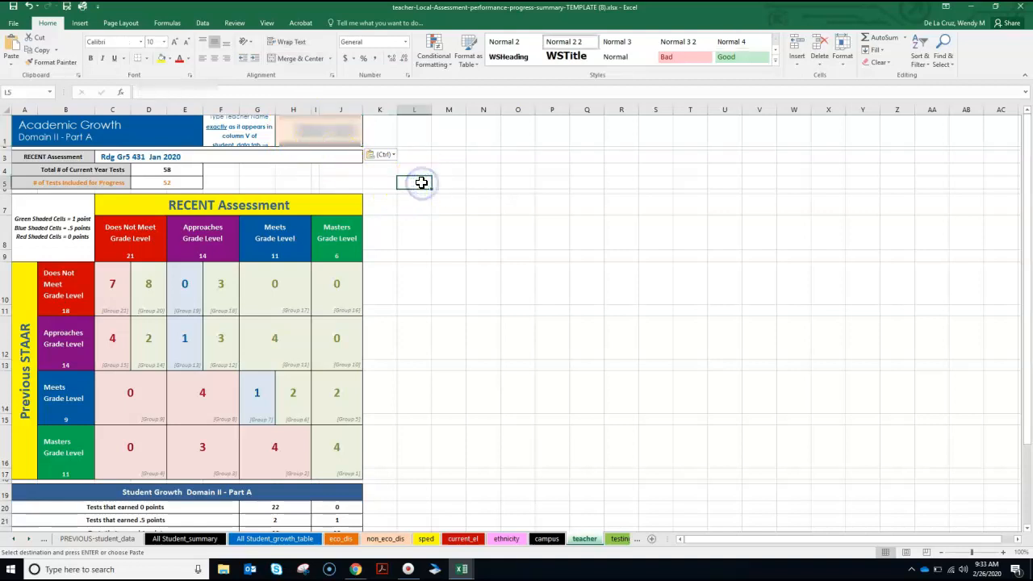
pyautogui.scroll(-3, 470, 307)
pyautogui.scroll(3, 484, 347)
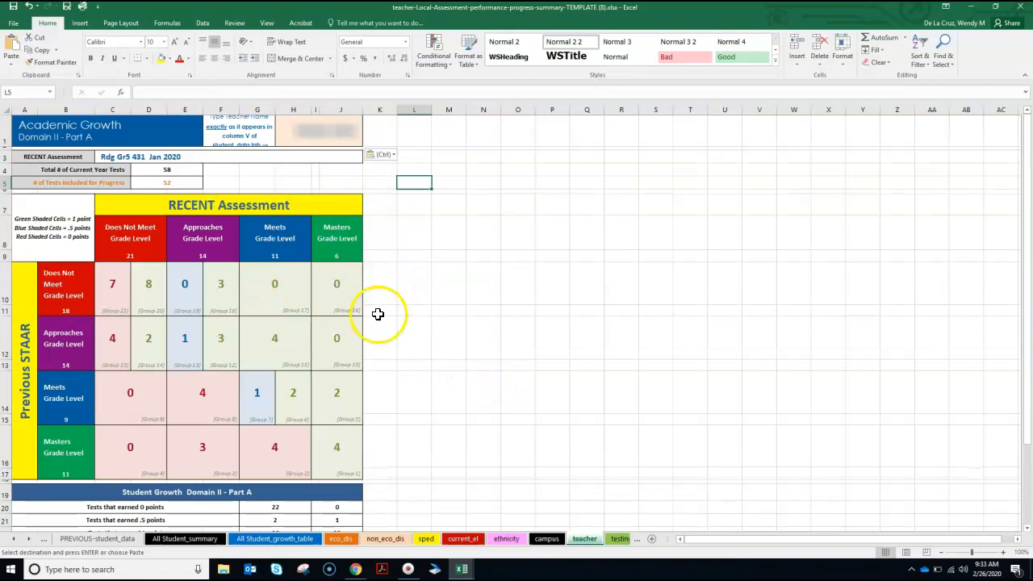
pyautogui.click(292, 539)
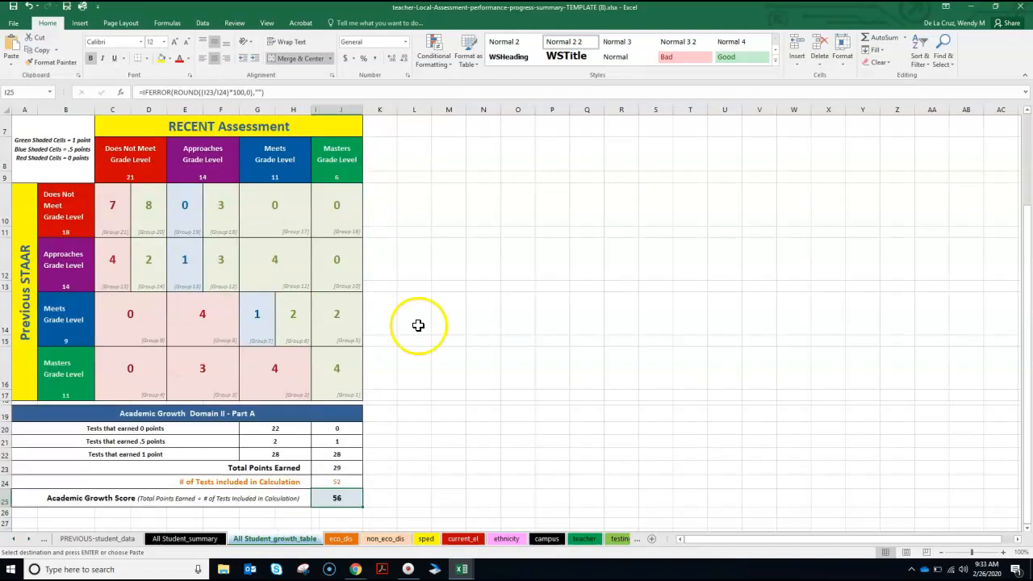
pyautogui.click(583, 539)
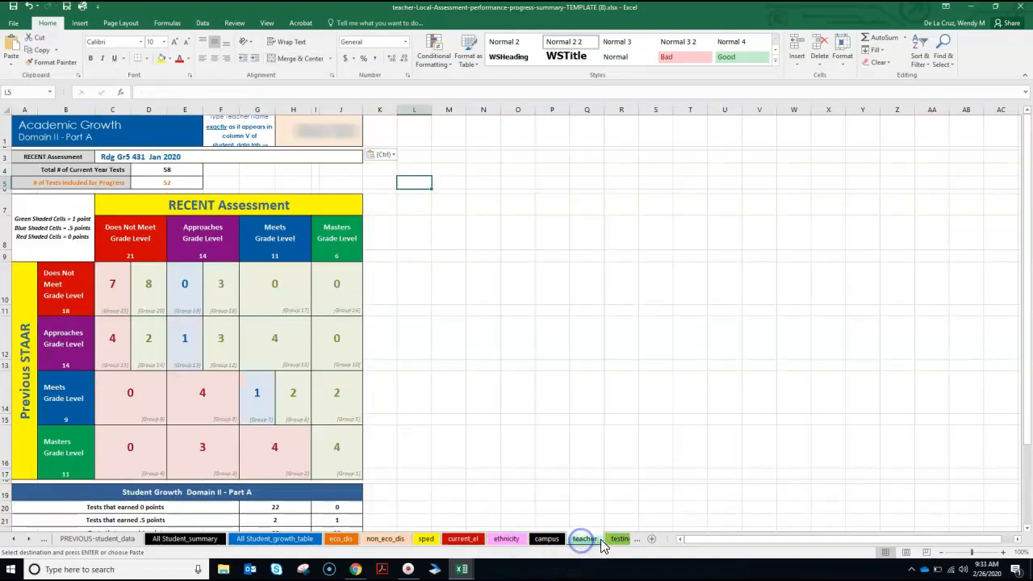
# - Check the testing_section sheet's input cell H1 and copy the first student's recent testing section from R3 of RECENT-student_data
pyautogui.click(618, 539)
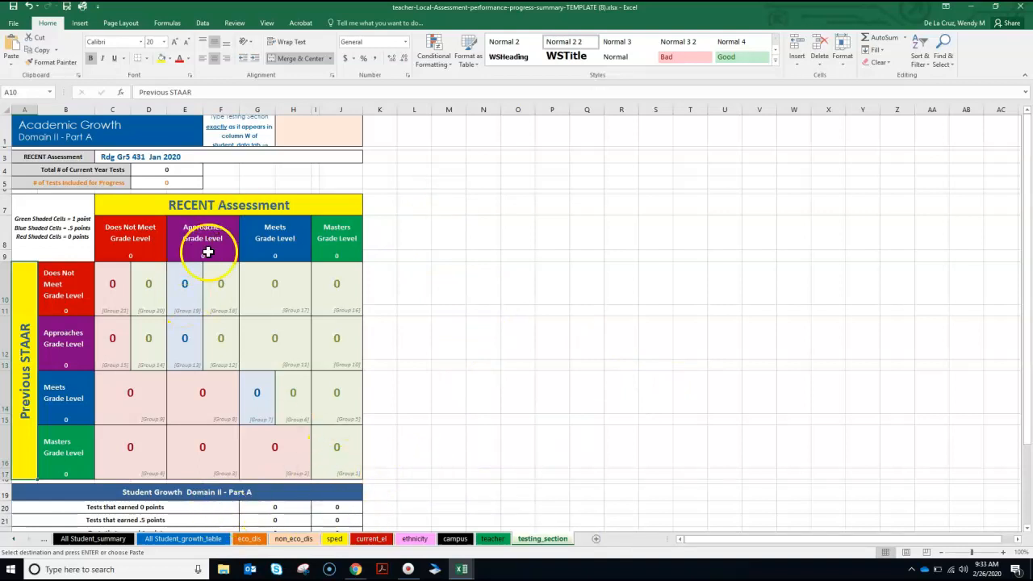
pyautogui.click(305, 138)
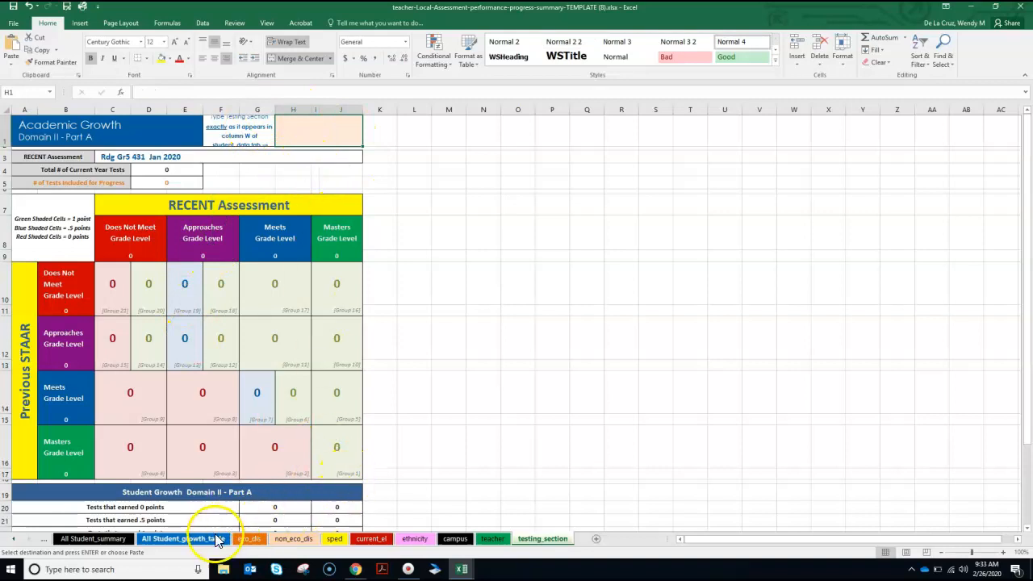
pyautogui.click(14, 538)
pyautogui.click(14, 538)
pyautogui.click(13, 538)
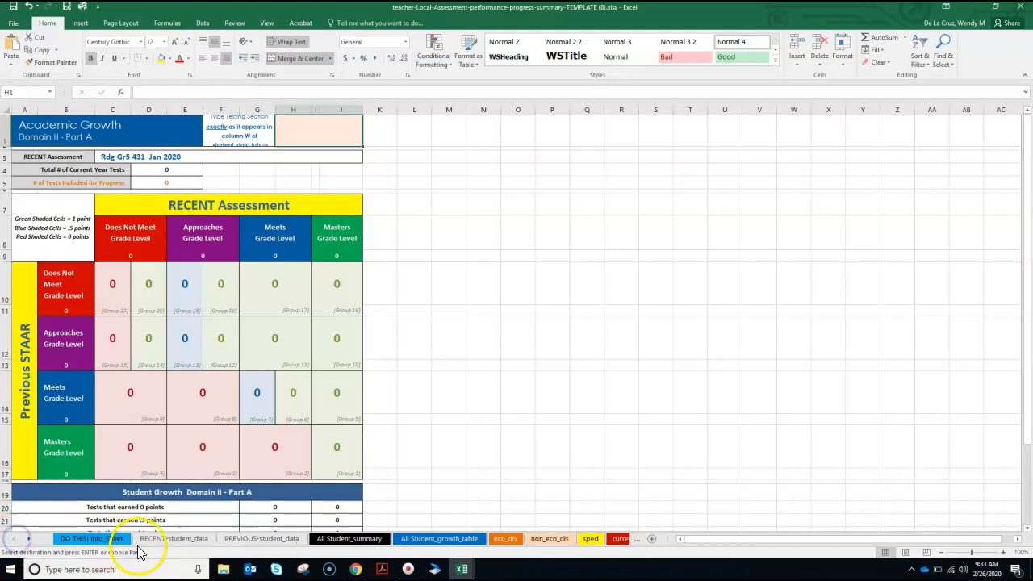
pyautogui.click(166, 539)
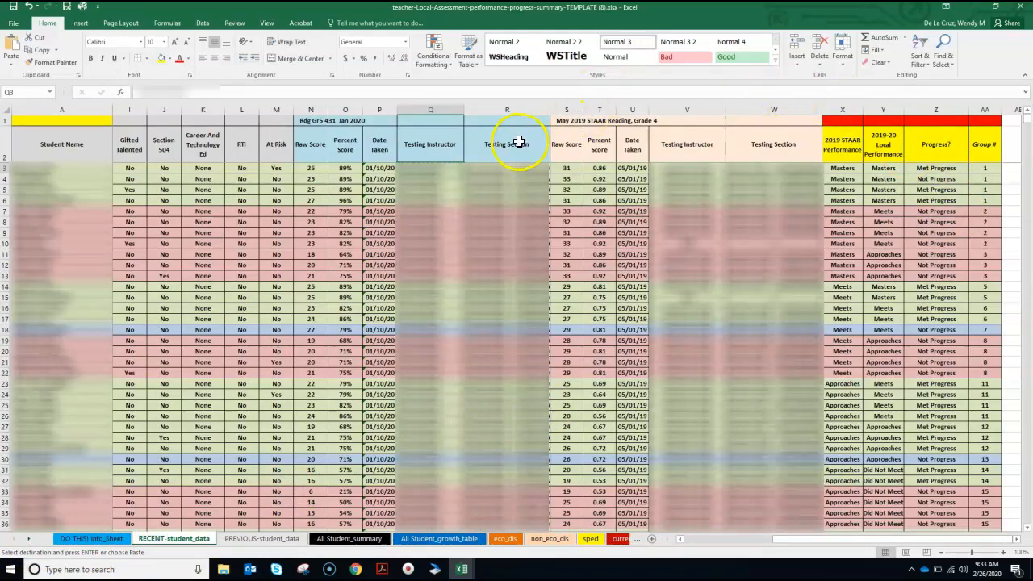
pyautogui.click(506, 144)
pyautogui.moveTo(312, 119); pyautogui.dragTo(497, 147)
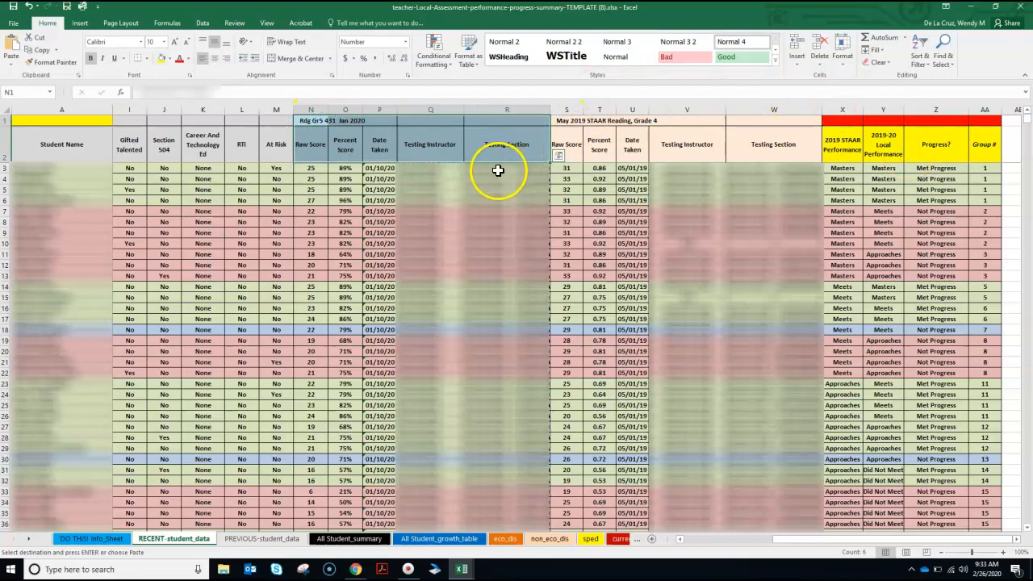
pyautogui.click(498, 170)
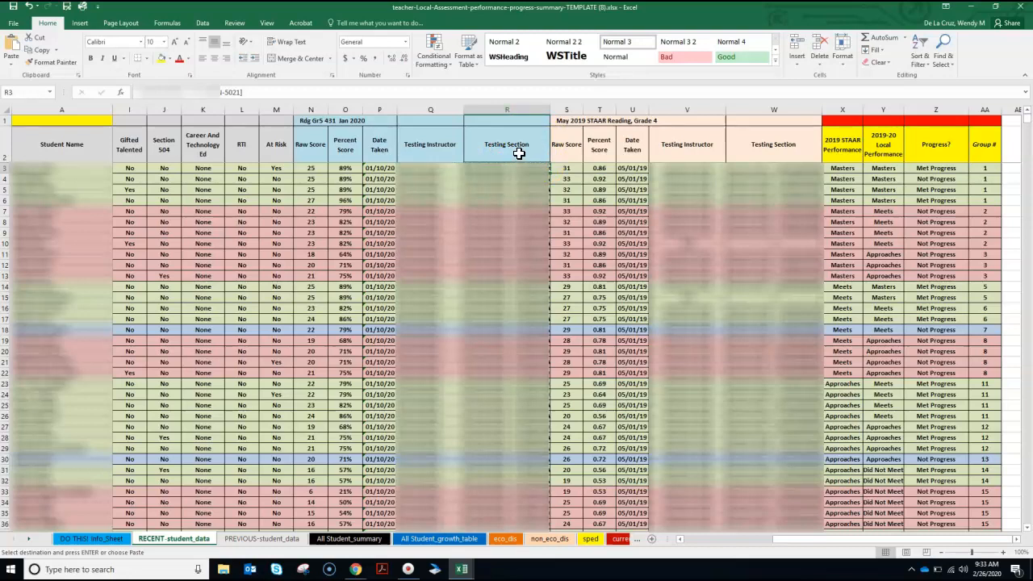
# - Paste the copied testing section into input cell H1 of the testing_section sheet
pyautogui.click(639, 539)
pyautogui.click(639, 539)
pyautogui.click(640, 539)
pyautogui.click(617, 538)
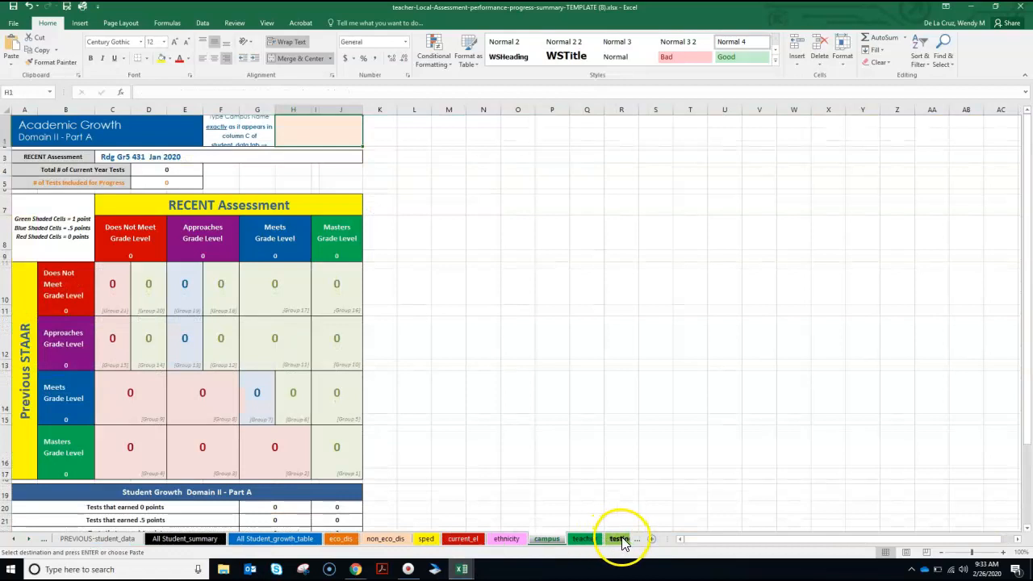
pyautogui.click(306, 136)
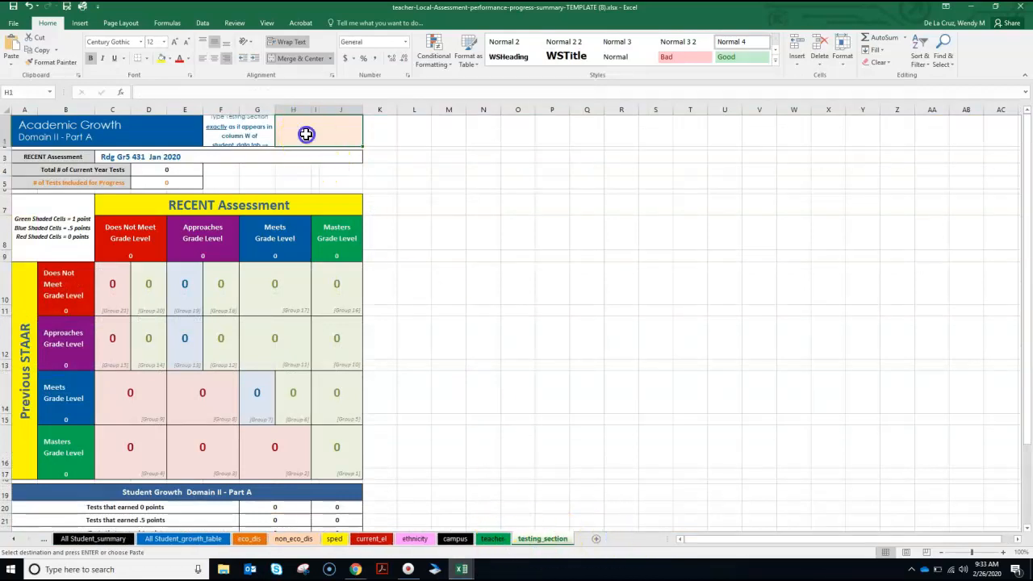
pyautogui.click(504, 139)
pyautogui.click(348, 131)
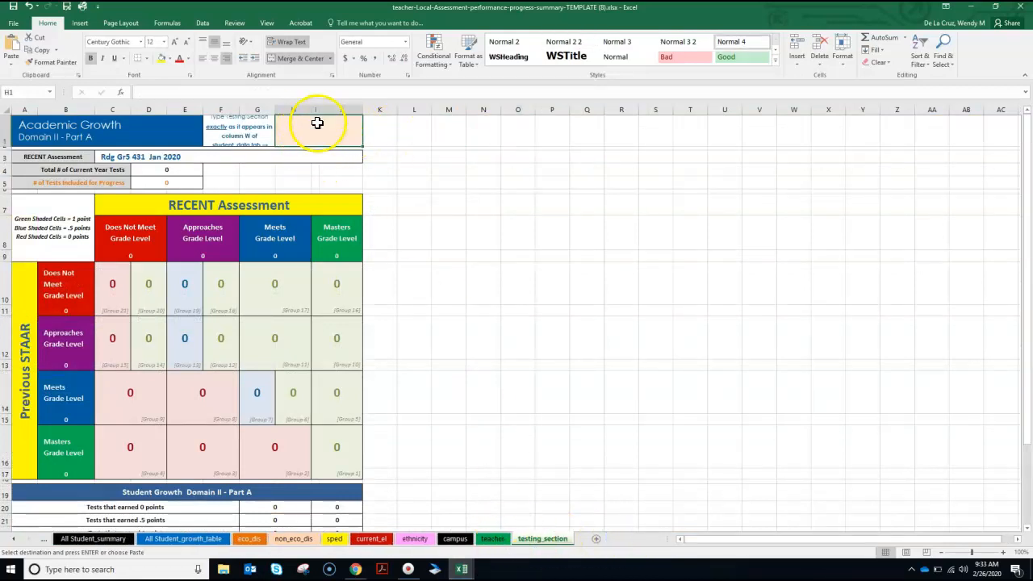
pyautogui.hotkey('ctrl', 'v')
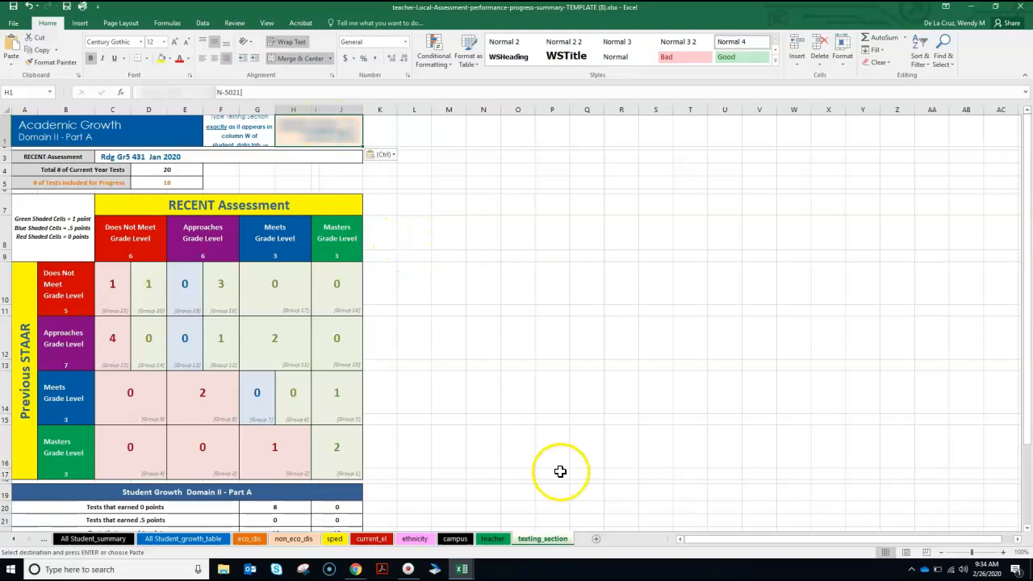
# - Create a copy of the testing_section sheet in the same workbook, placed before testing_section
pyautogui.rightClick(544, 542)
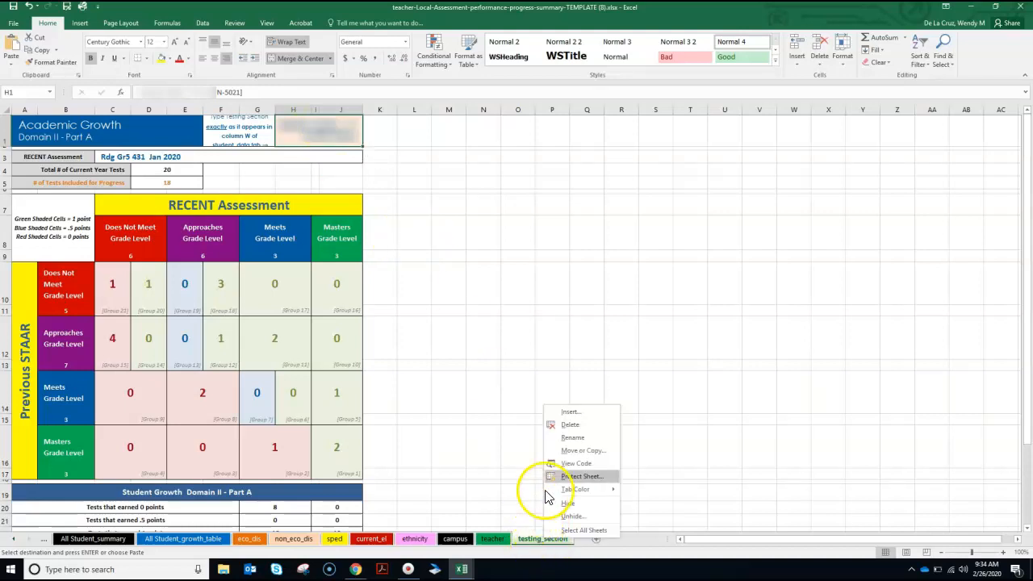
pyautogui.rightClick(529, 540)
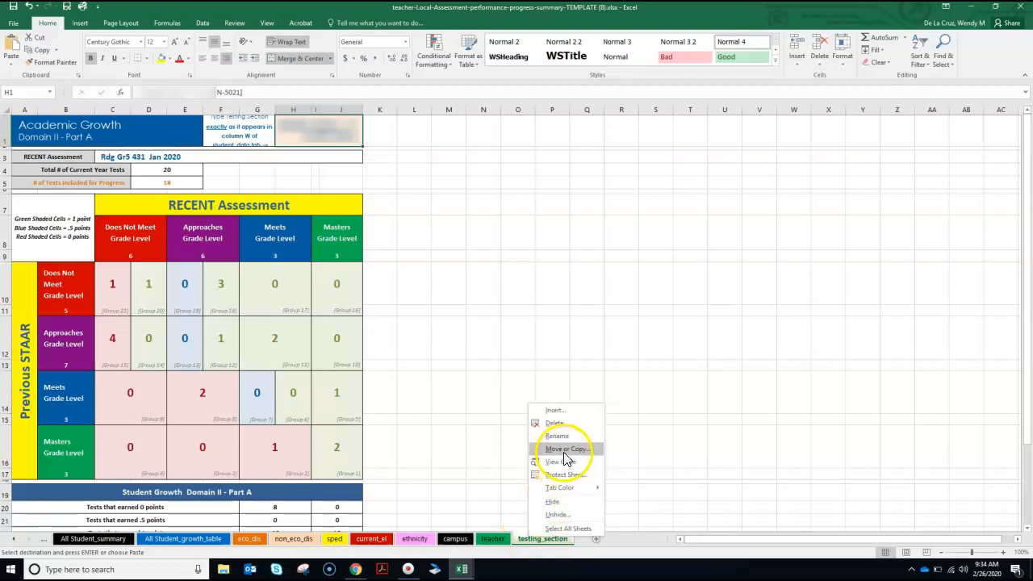
pyautogui.click(555, 450)
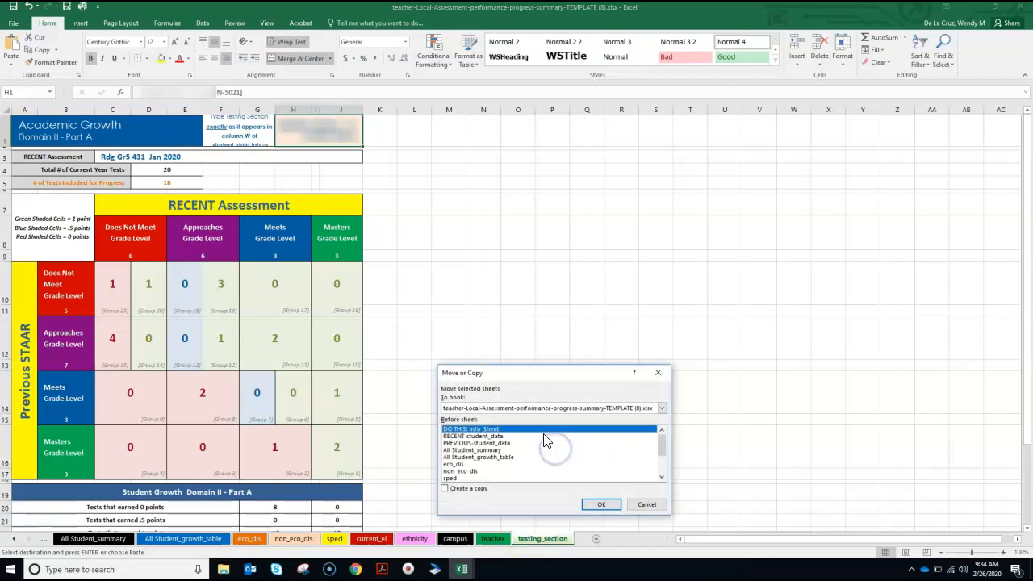
pyautogui.click(660, 477)
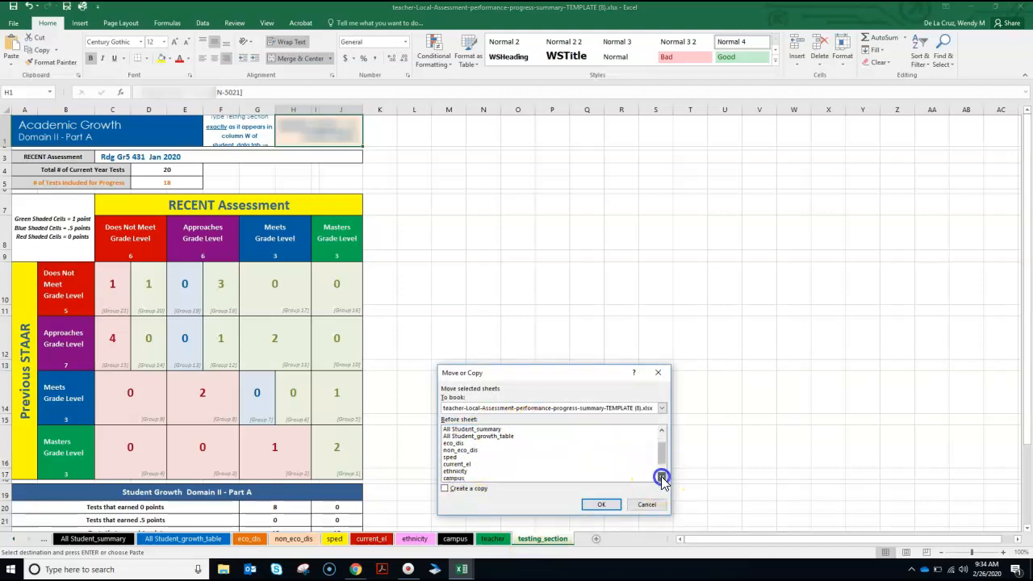
pyautogui.click(467, 471)
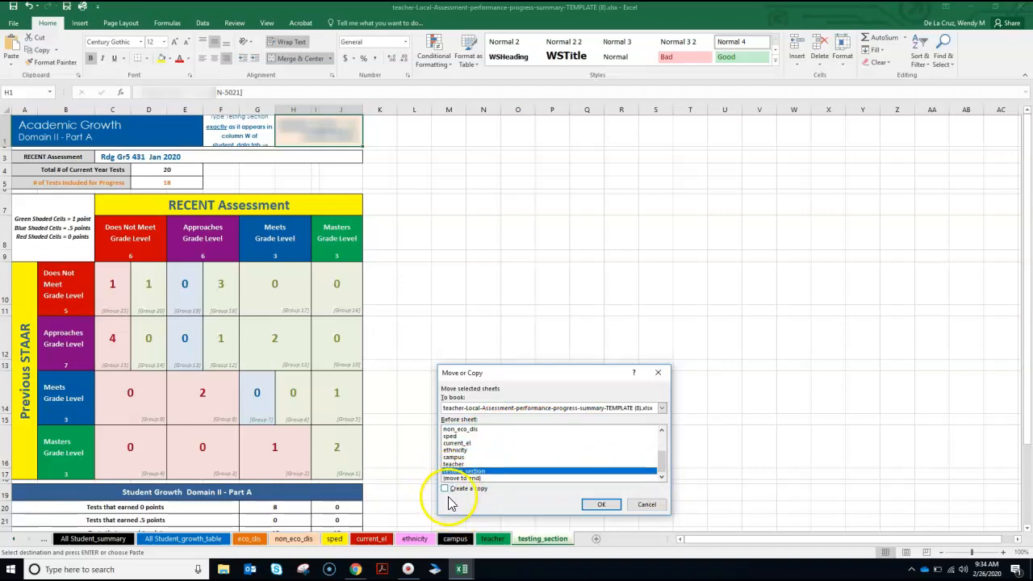
pyautogui.click(446, 488)
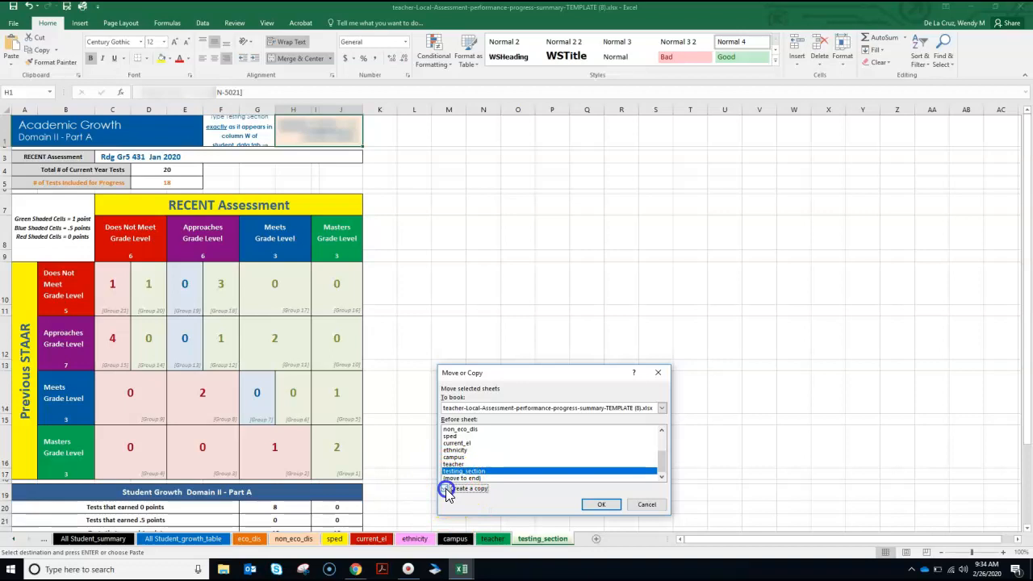
pyautogui.click(600, 505)
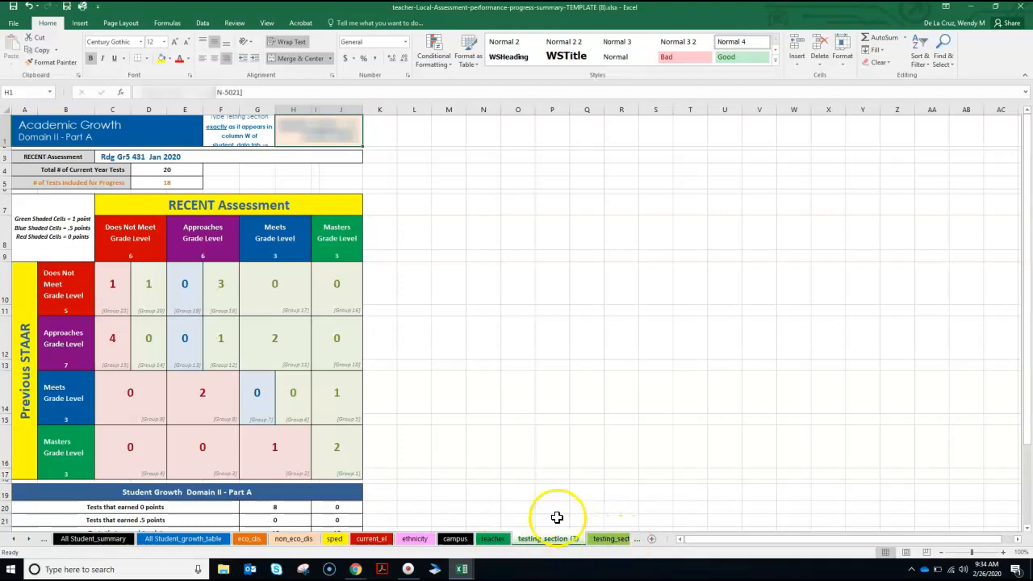
# - Replace the section in H1 of testing_section (2) with the testing section copied from R4 of RECENT-student_data
pyautogui.click(14, 538)
pyautogui.click(14, 538)
pyautogui.click(14, 538)
pyautogui.click(158, 539)
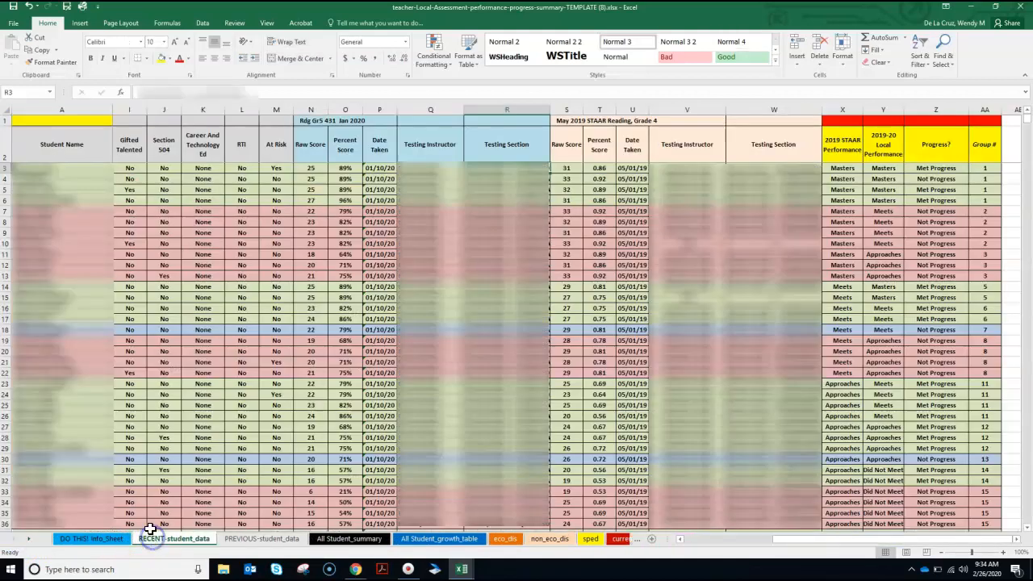
pyautogui.click(525, 179)
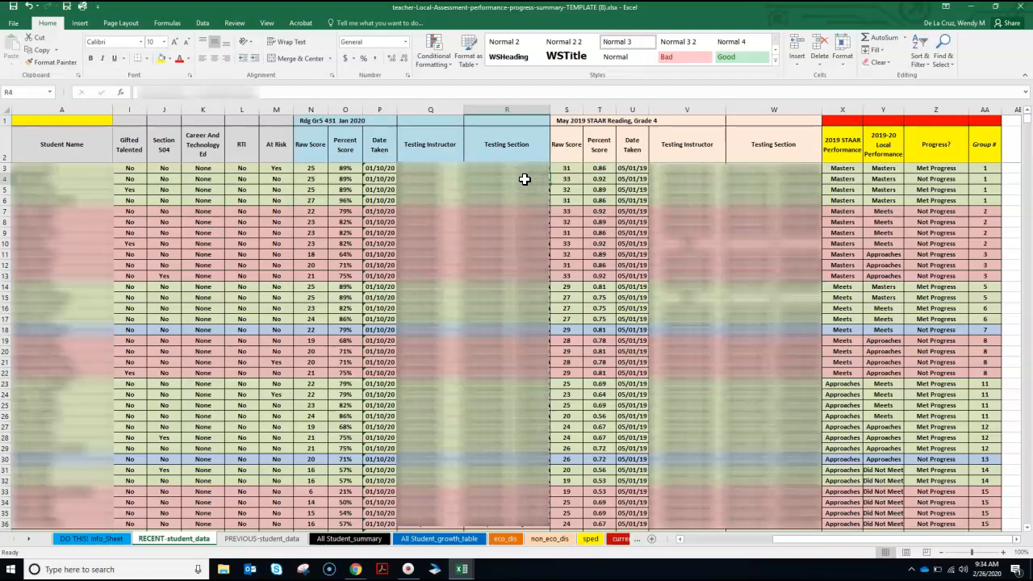
pyautogui.click(636, 538)
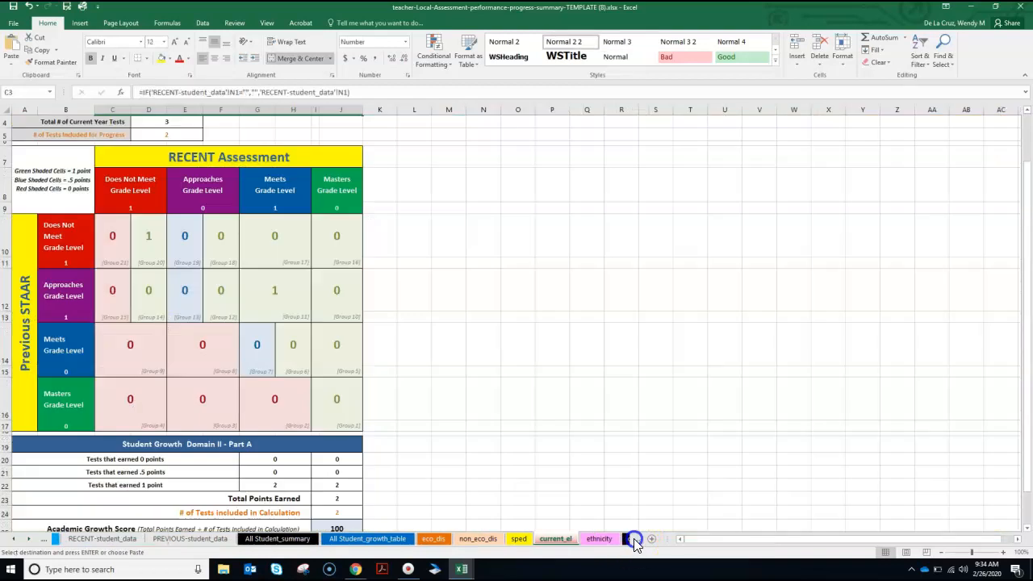
pyautogui.click(635, 540)
pyautogui.click(636, 540)
pyautogui.click(549, 541)
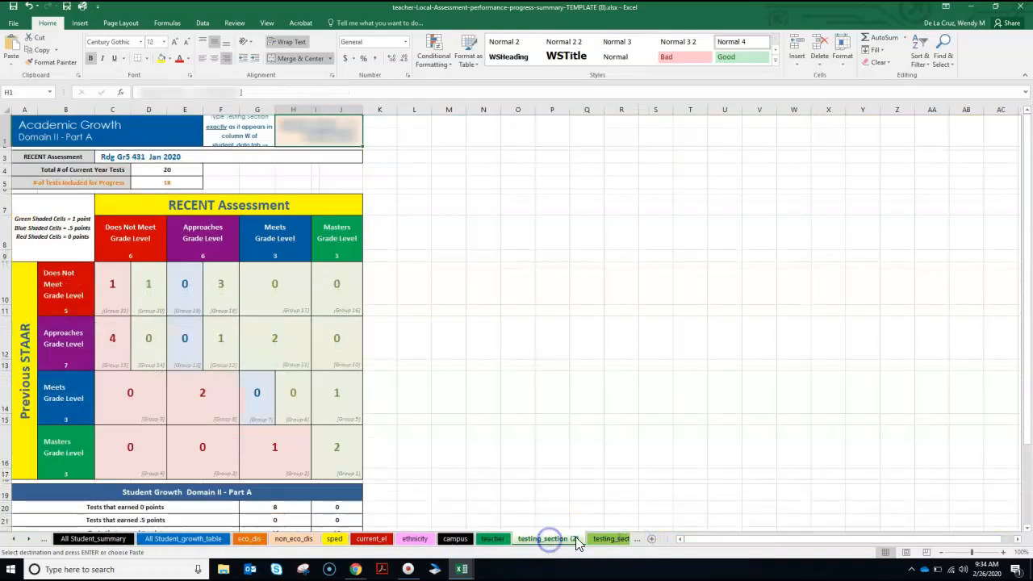
pyautogui.click(316, 137)
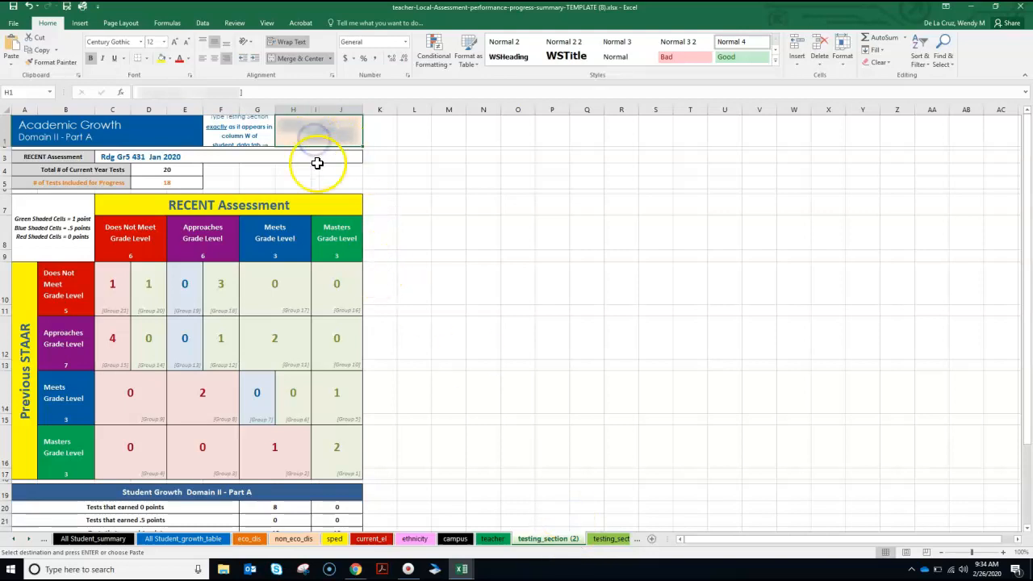
pyautogui.hotkey('ctrl', 'v')
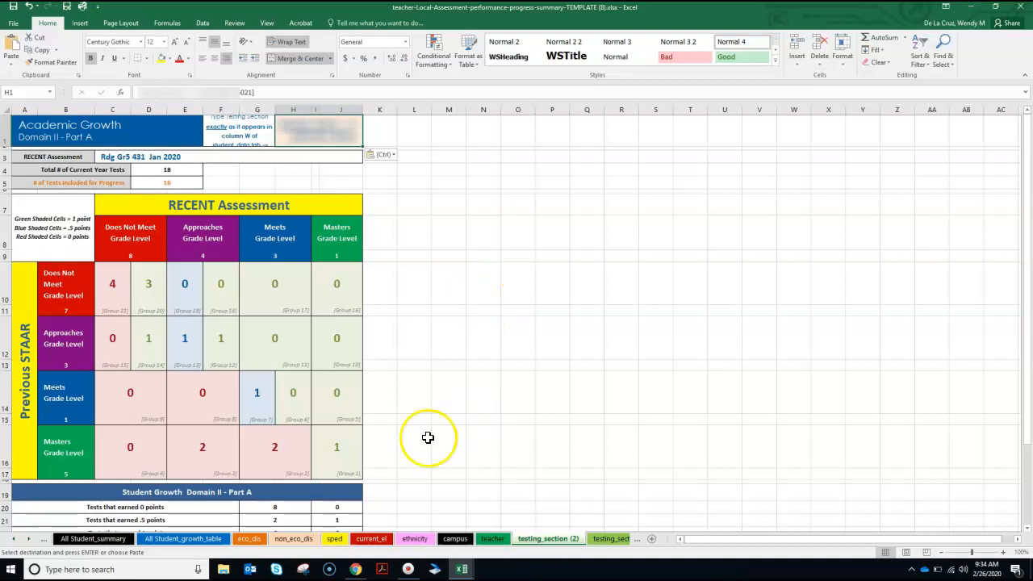
# - Create a copy of the testing_section (2) sheet, placed before testing_section (2)
pyautogui.click(530, 543)
pyautogui.rightClick(529, 545)
pyautogui.click(549, 453)
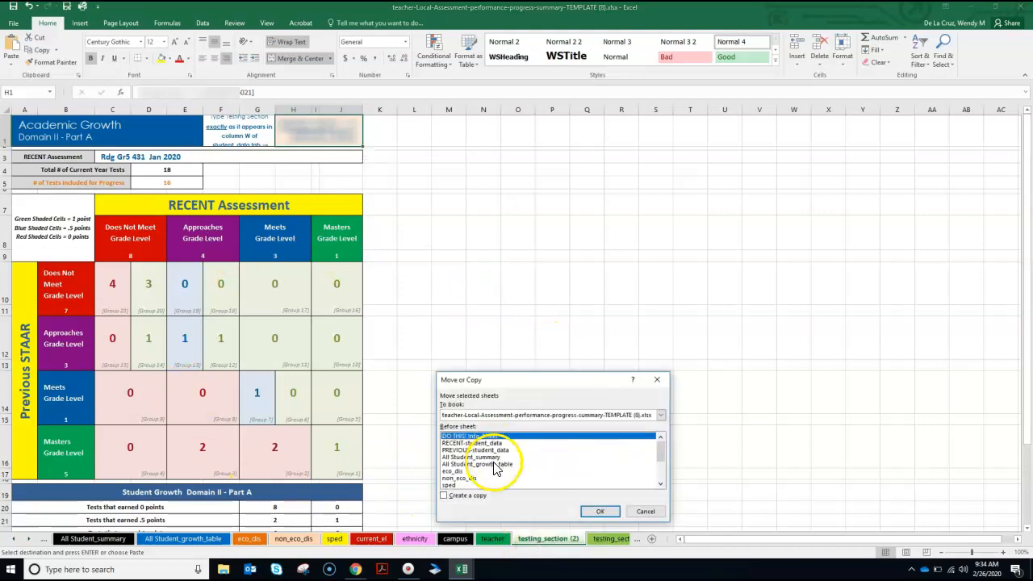
pyautogui.click(660, 484)
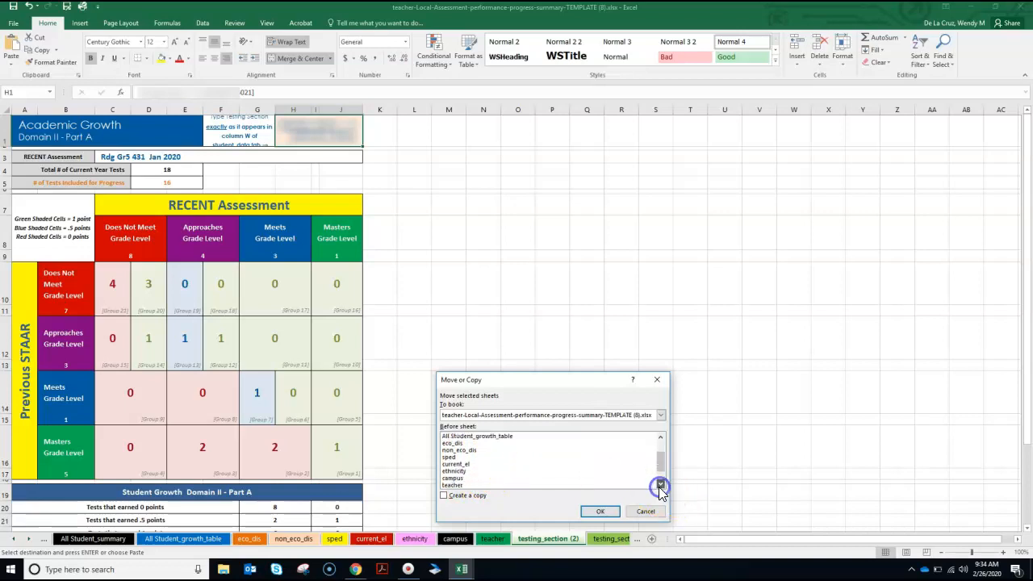
pyautogui.click(456, 470)
pyautogui.click(443, 495)
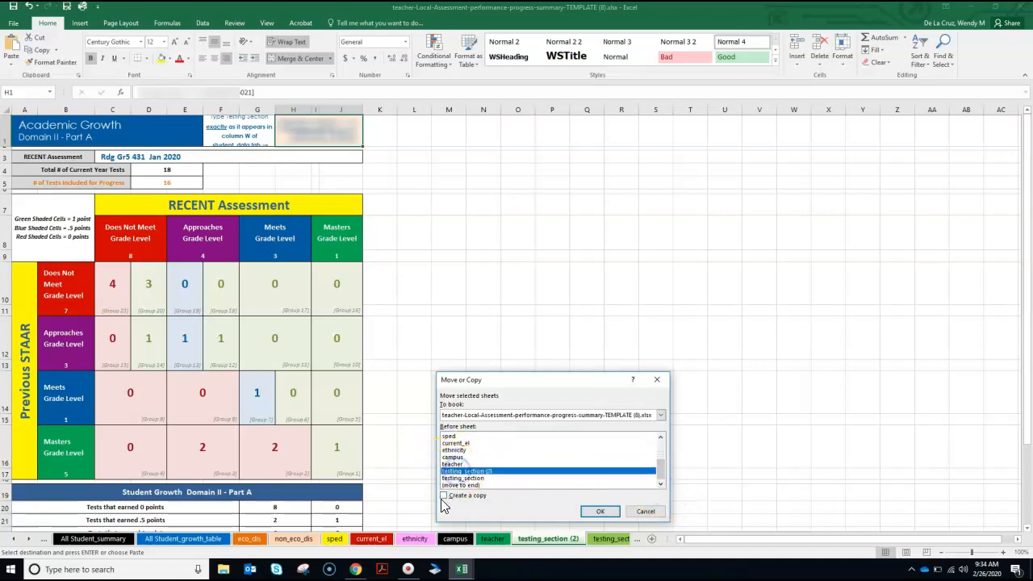
pyautogui.click(601, 513)
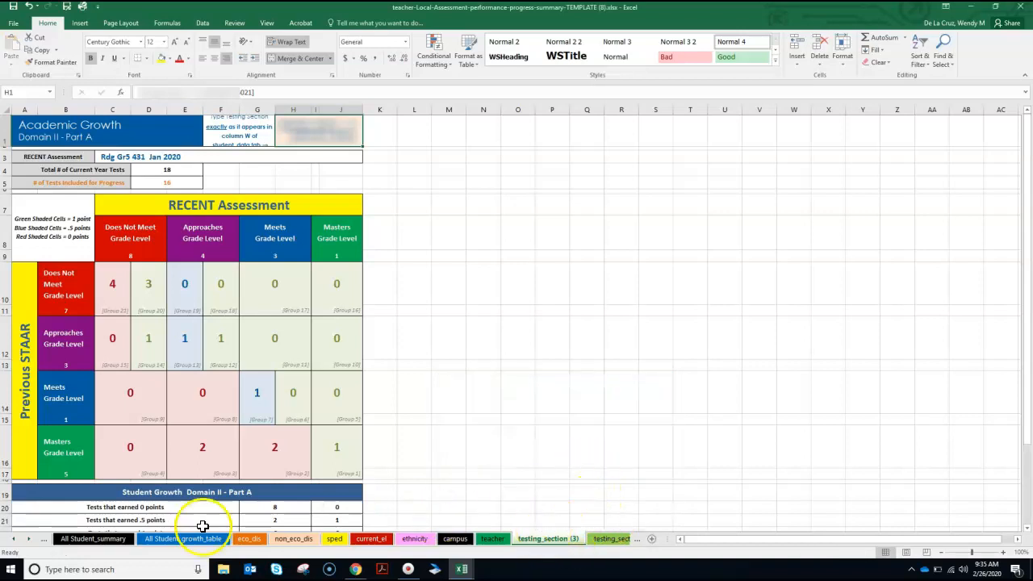
# - Review the teacher sheet's growth table alongside the one on the testing_section (3) sheet
pyautogui.click(492, 539)
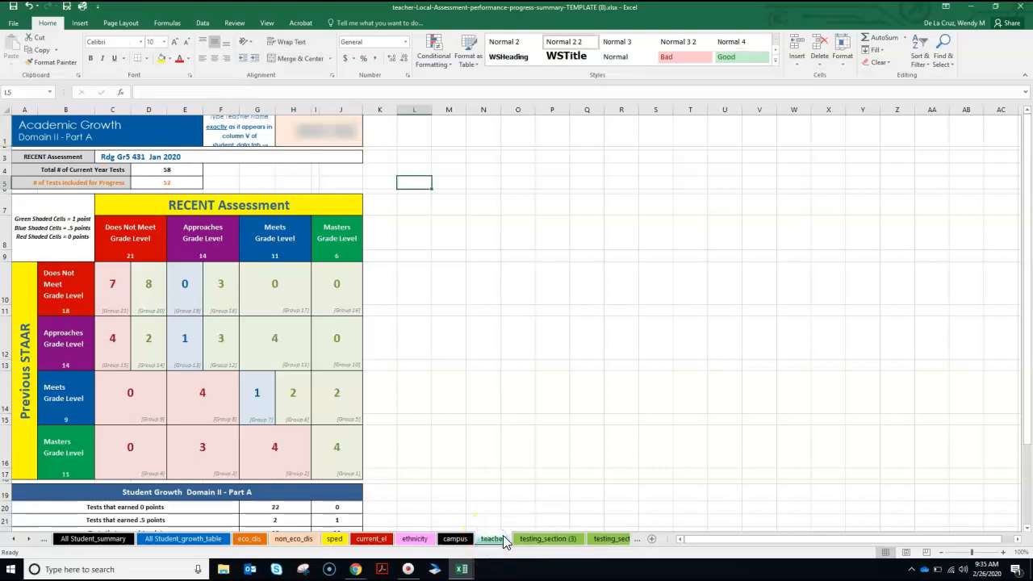
pyautogui.click(492, 539)
pyautogui.click(548, 538)
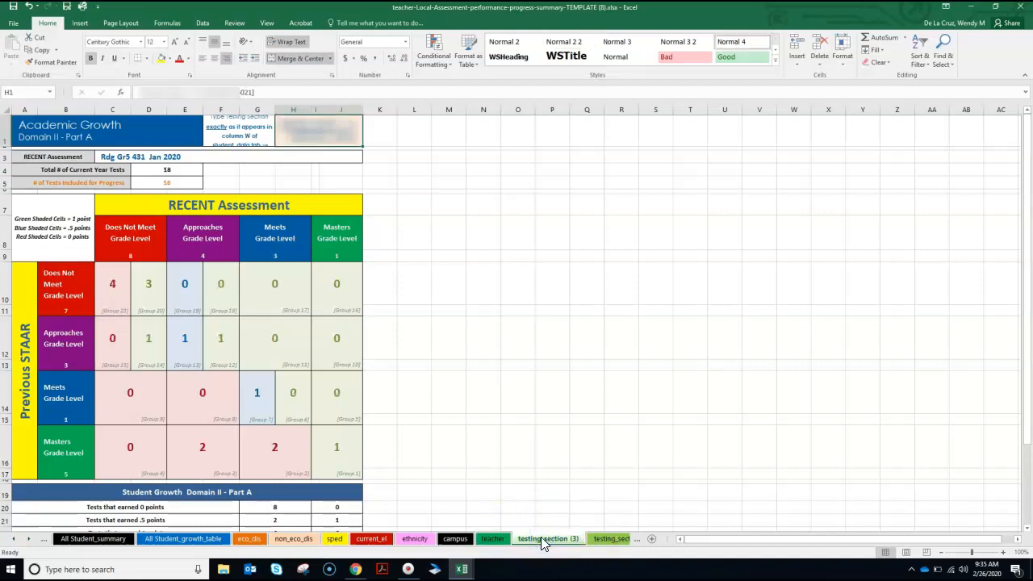
pyautogui.click(536, 542)
pyautogui.click(493, 538)
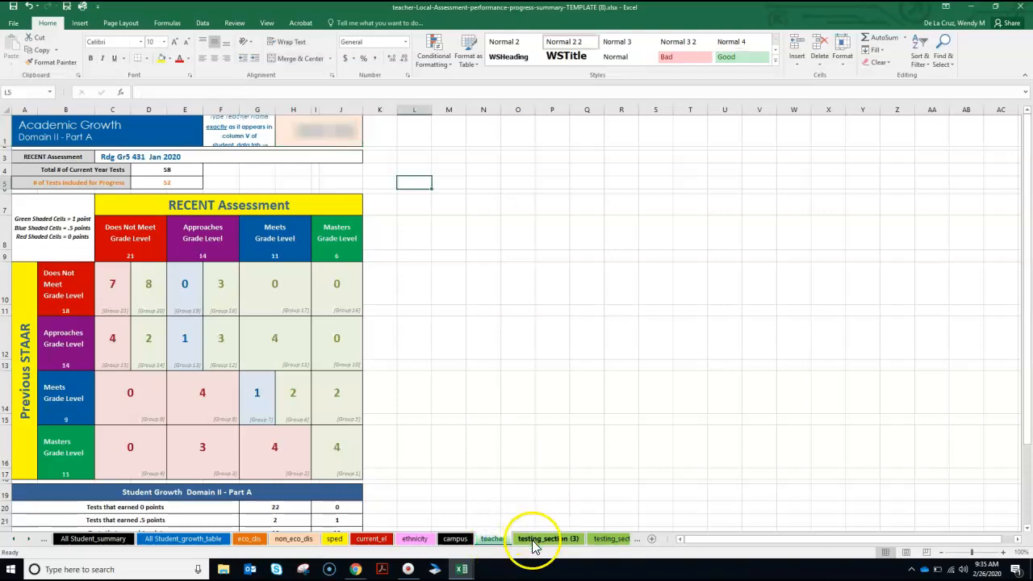
pyautogui.click(533, 538)
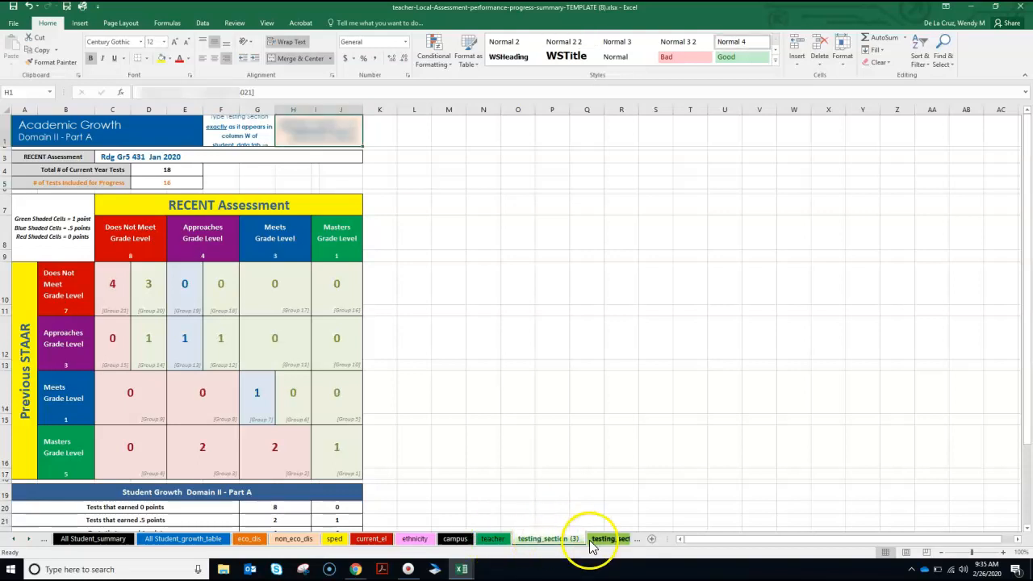